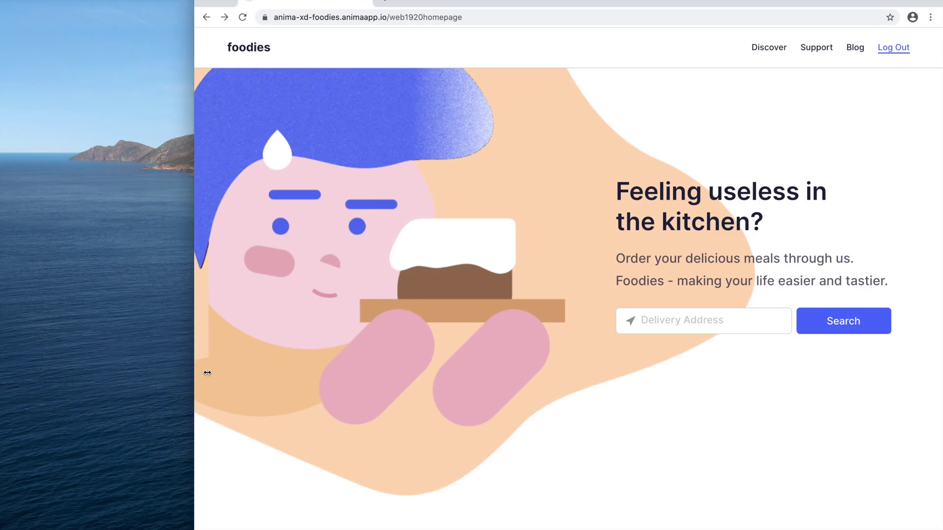
Narrow the Chrome window to show the live Foodies site
drag(206, 371, 2, 386)
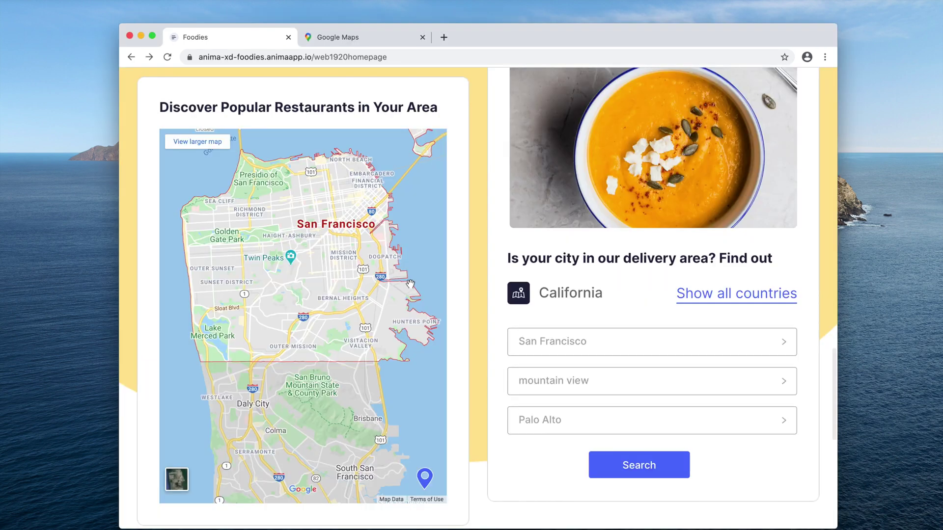
Scroll through the live Foodies homepage down to the sign-up form
scroll(327, 290, down, 3)
scroll(327, 290, up, 5)
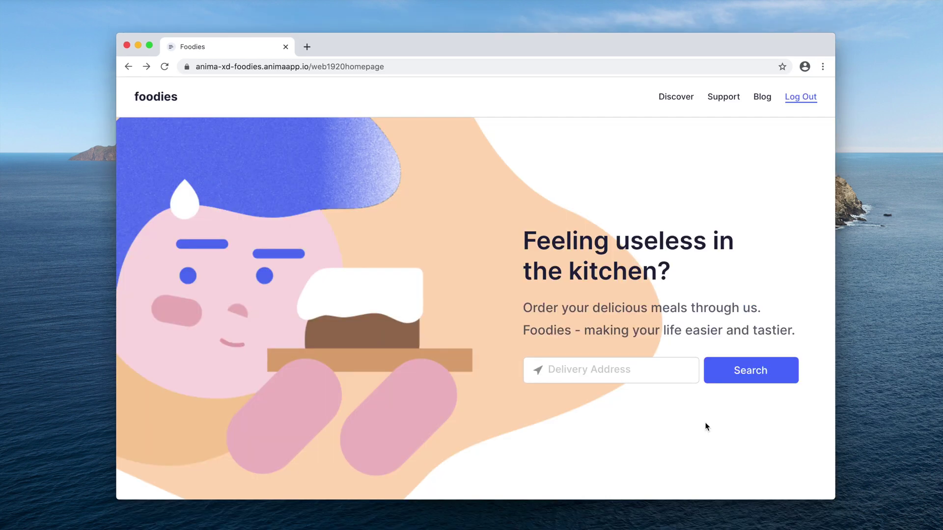
scroll(720, 432, down, 3)
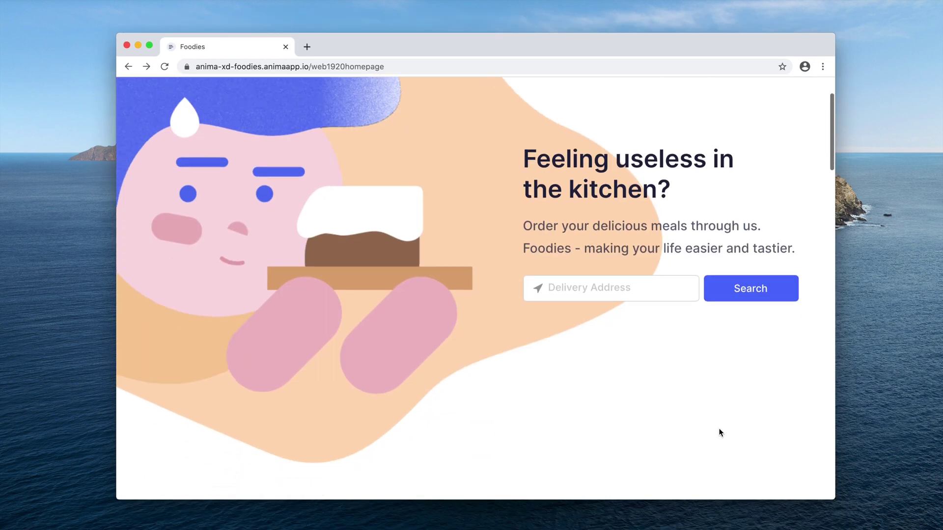
scroll(721, 433, down, 10)
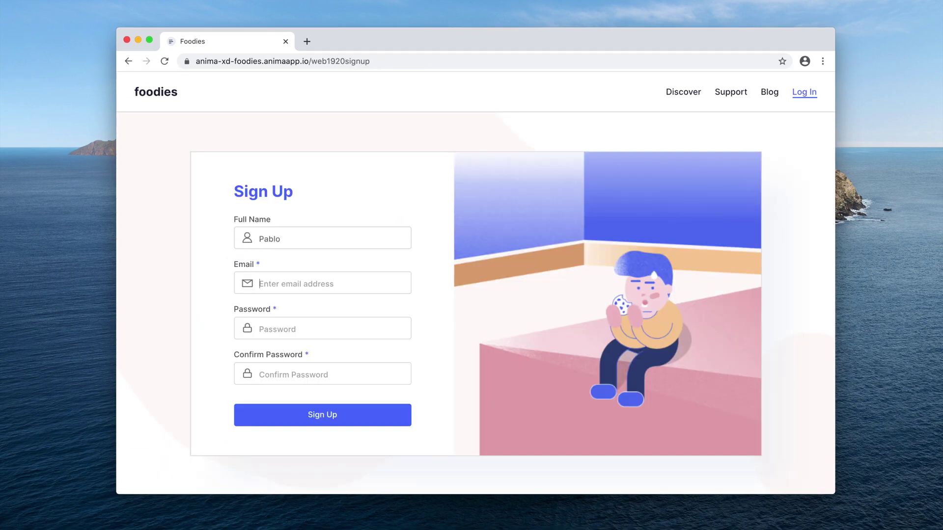
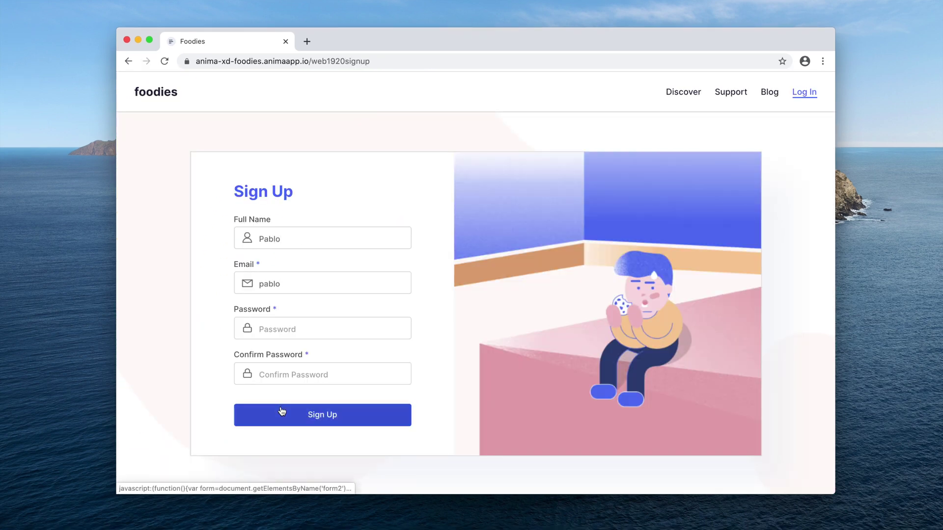
Enter an e-mail address in the sign-up form and begin the password
click(280, 414)
text(animaapp.com)
key(Tab)
text(p)
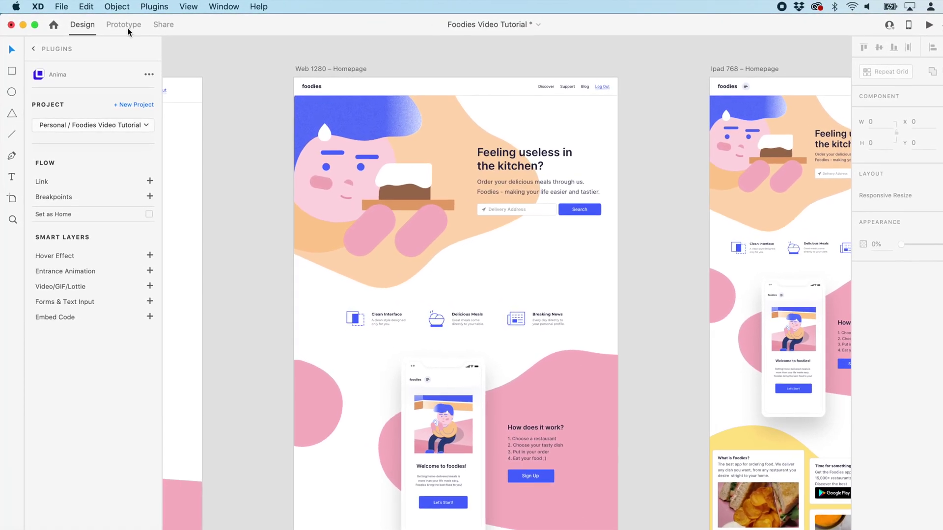
In Prototype mode with all artboards visible, confirm Web 1920 – Homepage is the home screen
click(126, 28)
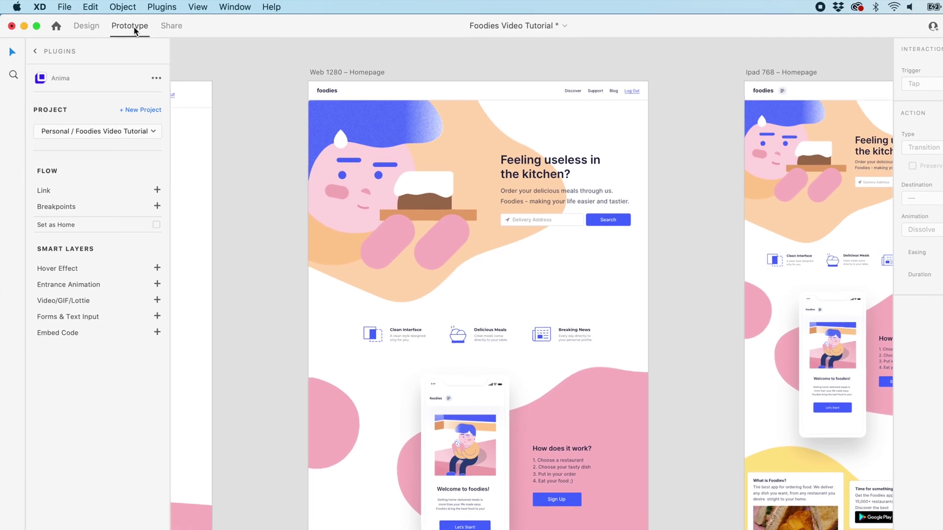
key(super+0)
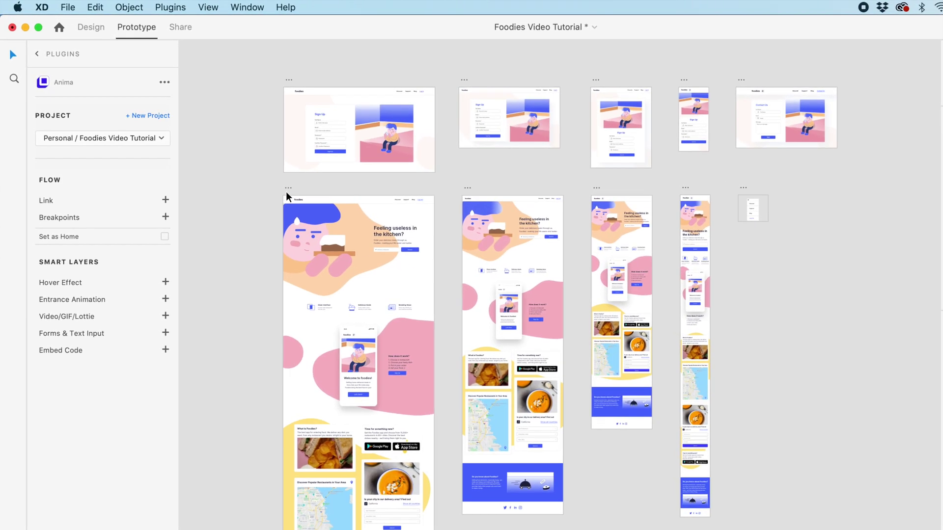
click(294, 193)
scroll(296, 193, up, 5)
scroll(299, 195, up, 3)
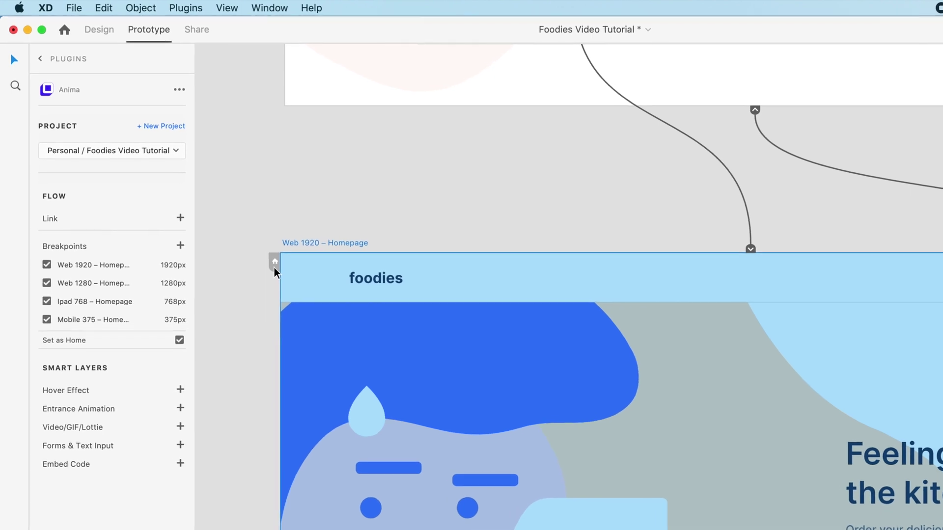
scroll(278, 271, down, 5)
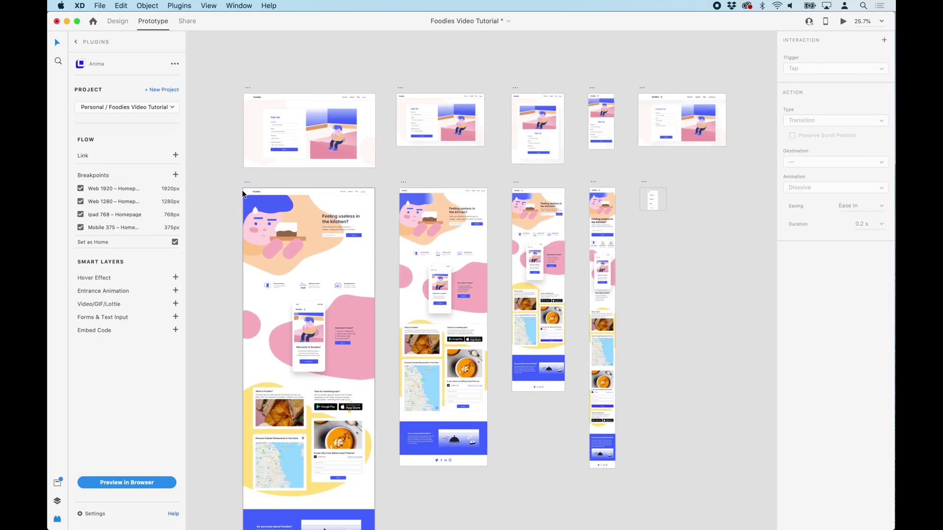
click(243, 193)
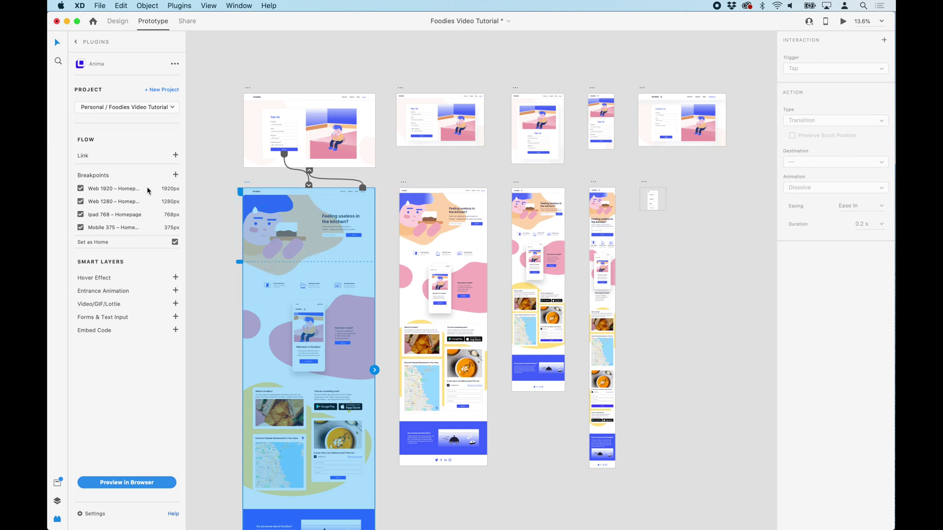
click(193, 66)
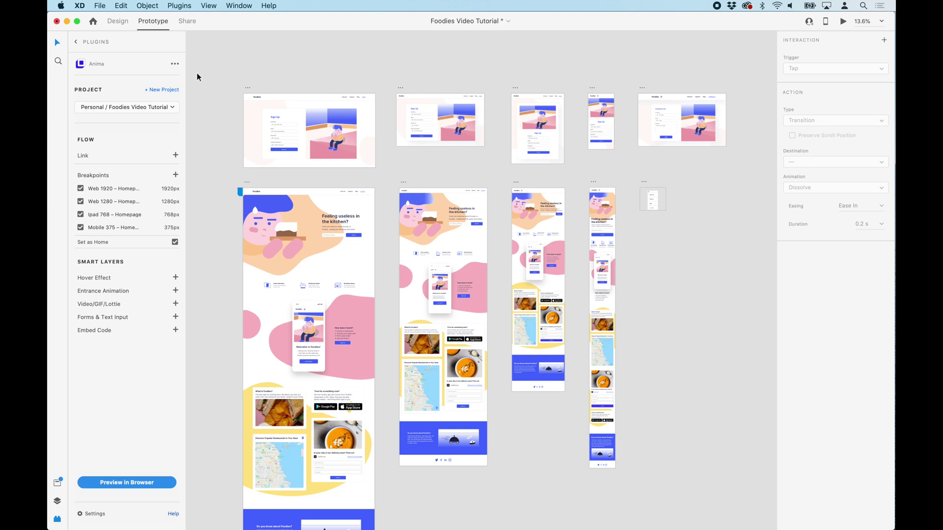
In Design mode, keep Foodies Video Tutorial as the Anima project and preview Web 1920 Homepage
click(118, 20)
scroll(254, 50, down, 2)
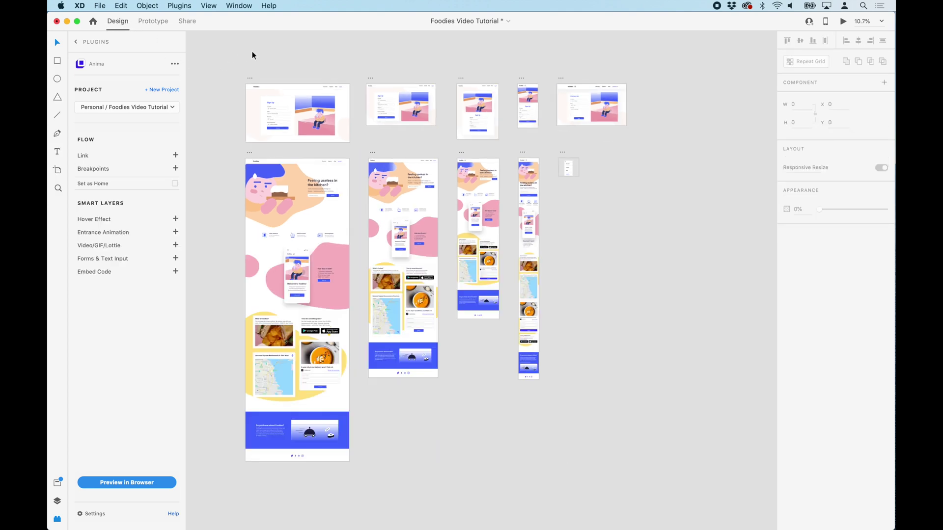
key(super+equal)
click(175, 112)
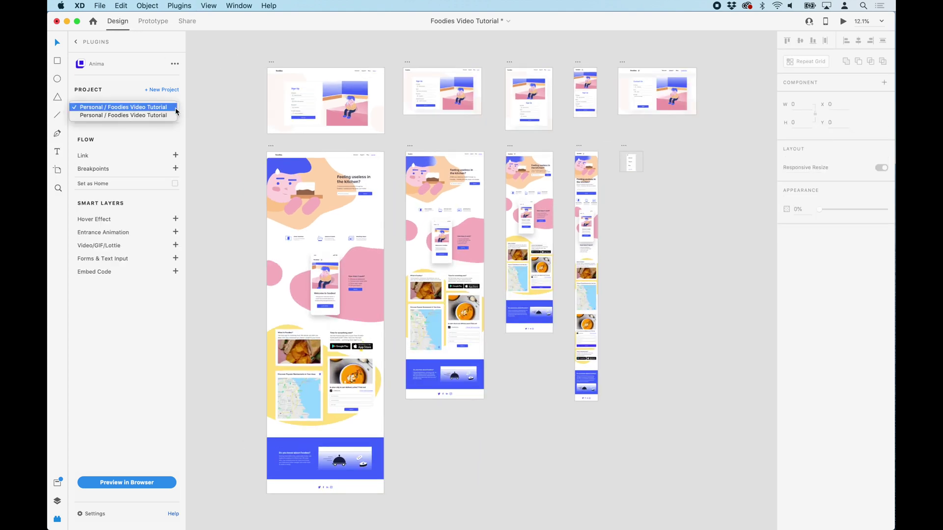
click(240, 125)
click(270, 147)
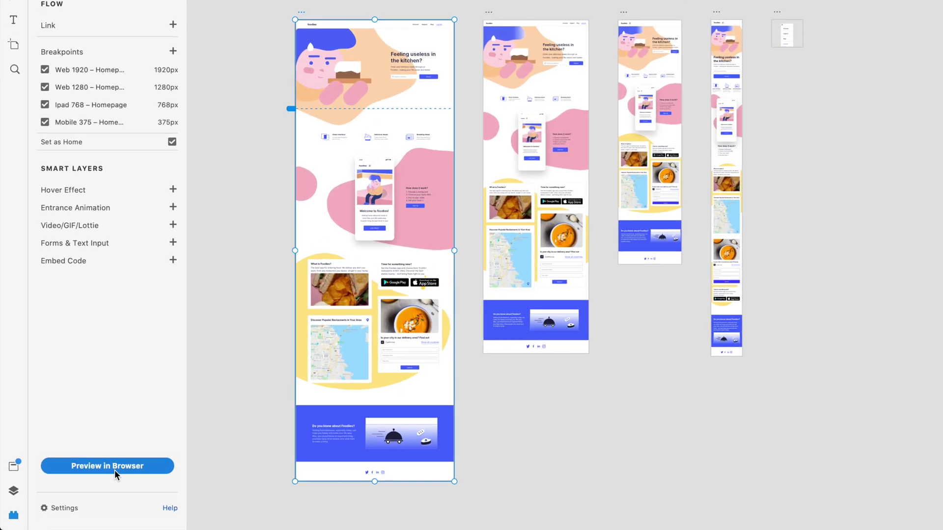
click(108, 472)
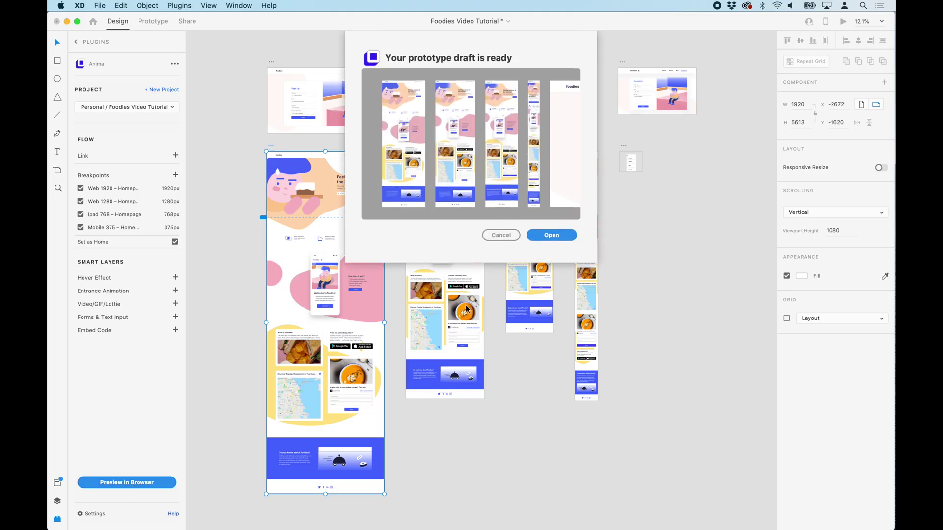
click(551, 238)
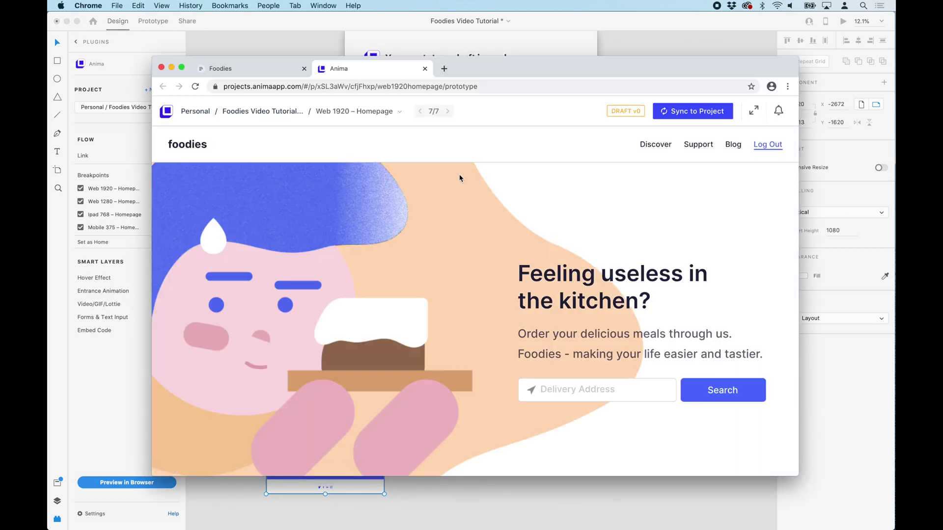
Maximize Chrome and scroll through the homepage prototype draft, returning to the top
click(181, 67)
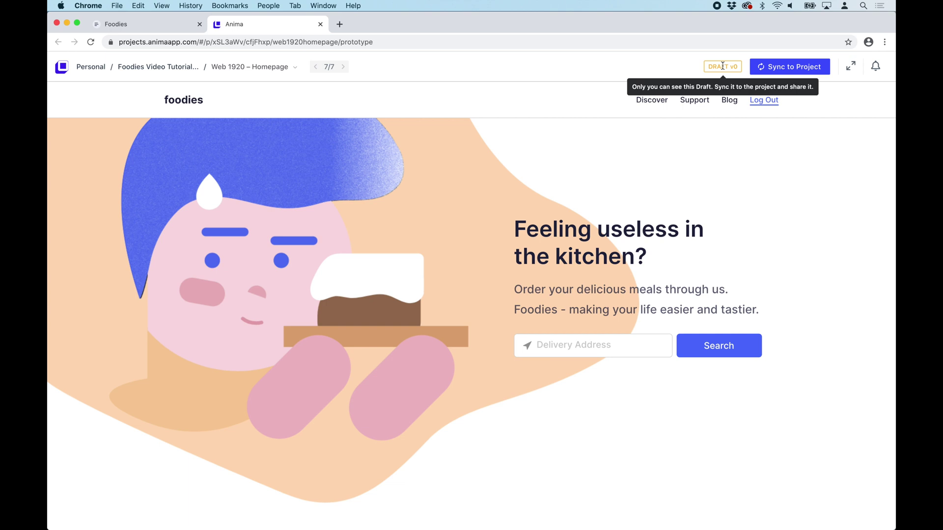
scroll(620, 284, down, 15)
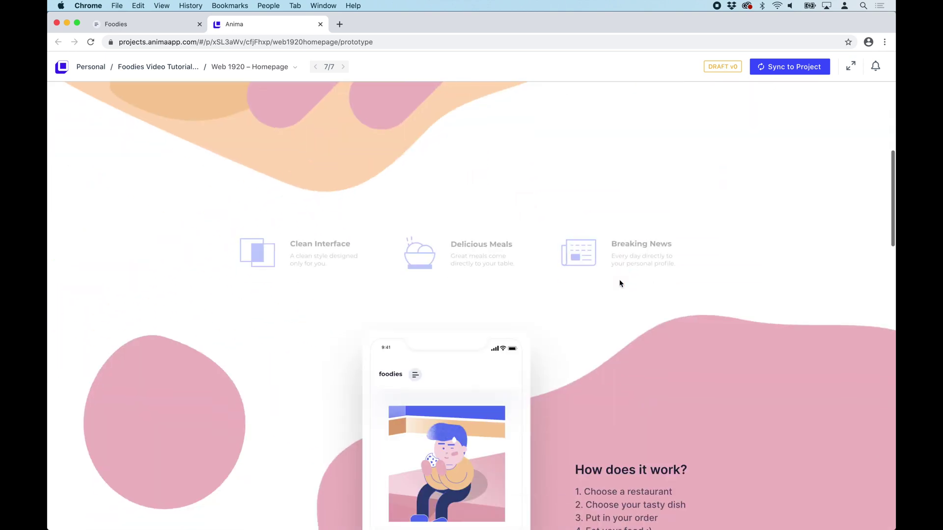
scroll(620, 283, down, 15)
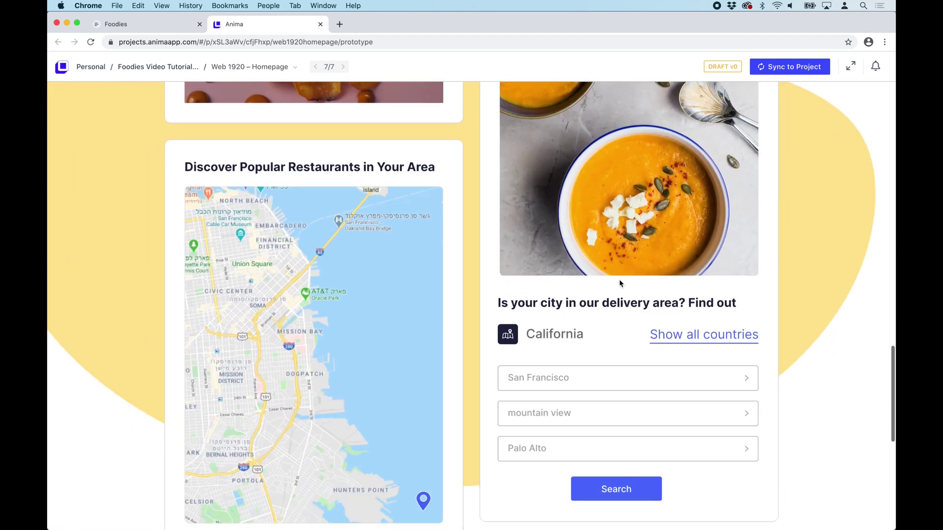
key(Home)
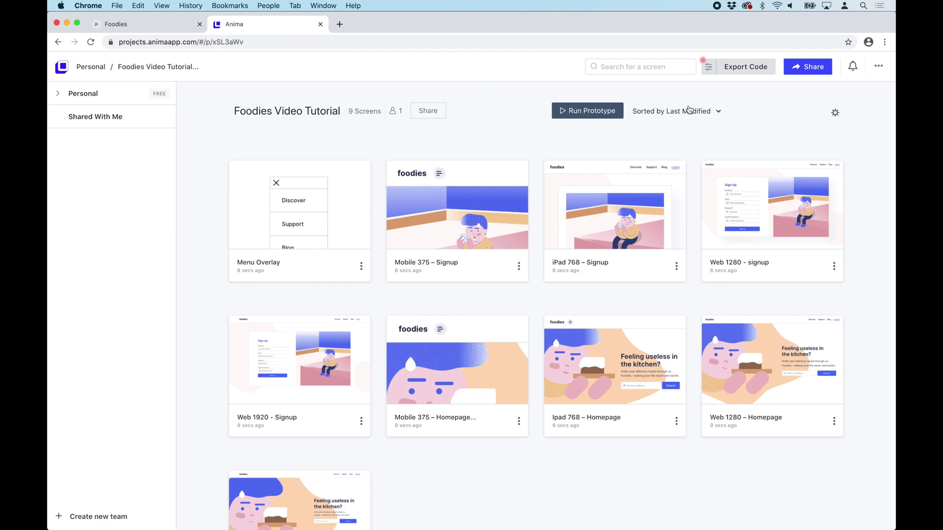
Enable the project's public link from Share and copy it
click(818, 73)
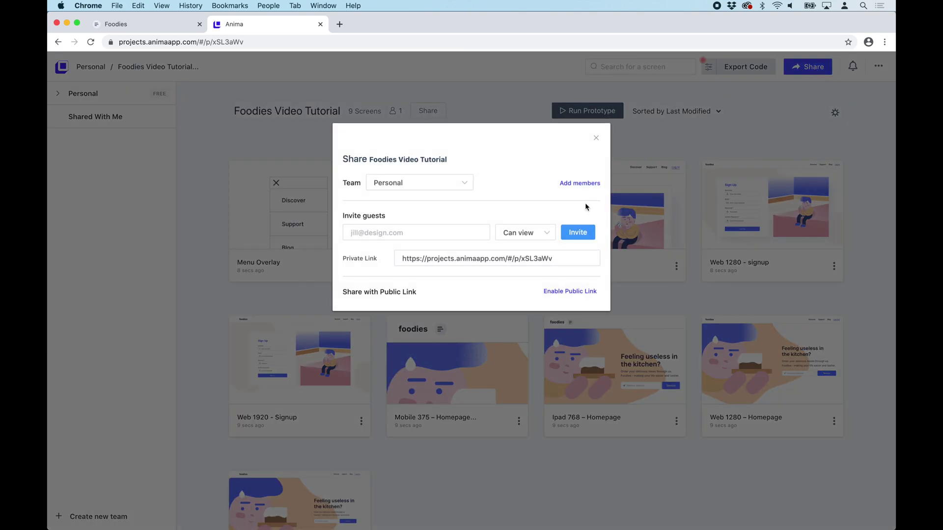
click(566, 292)
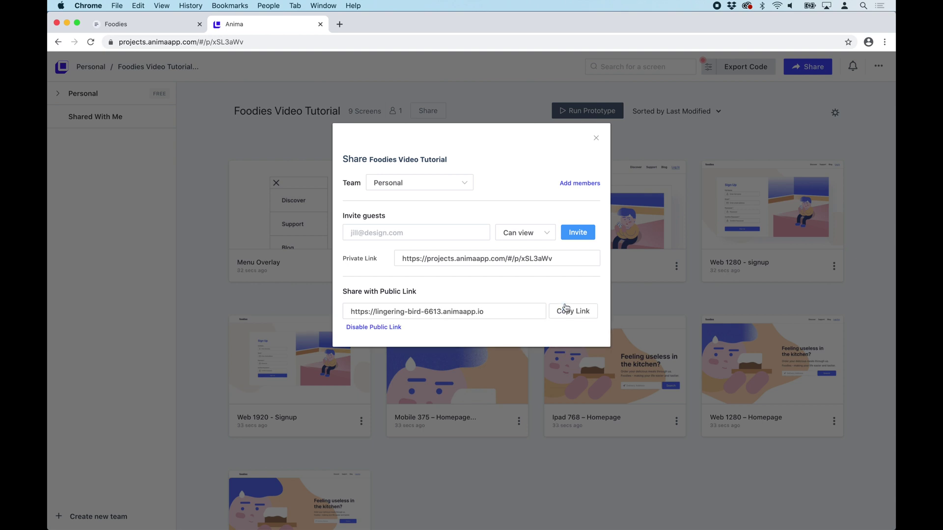
click(566, 310)
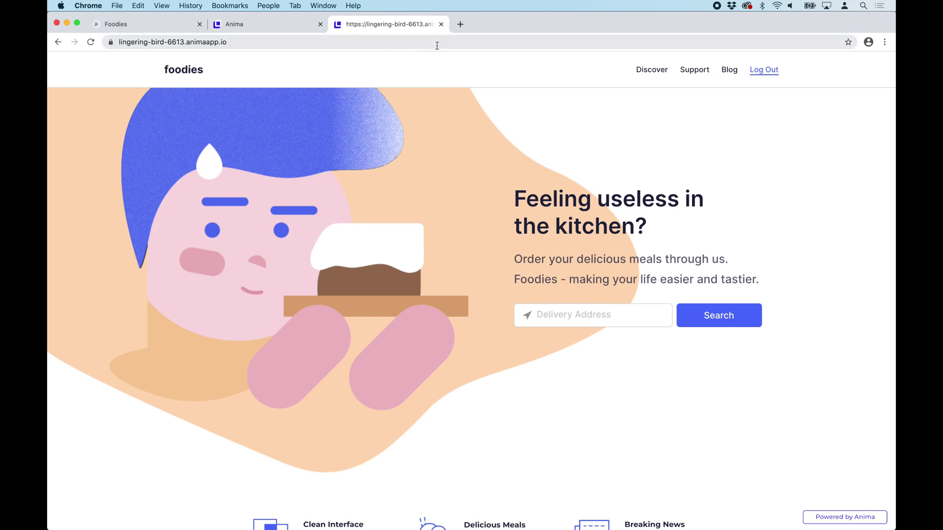
Reload the published site, follow Log Out to Sign Up, then close that tab
scroll(337, 176, down, 15)
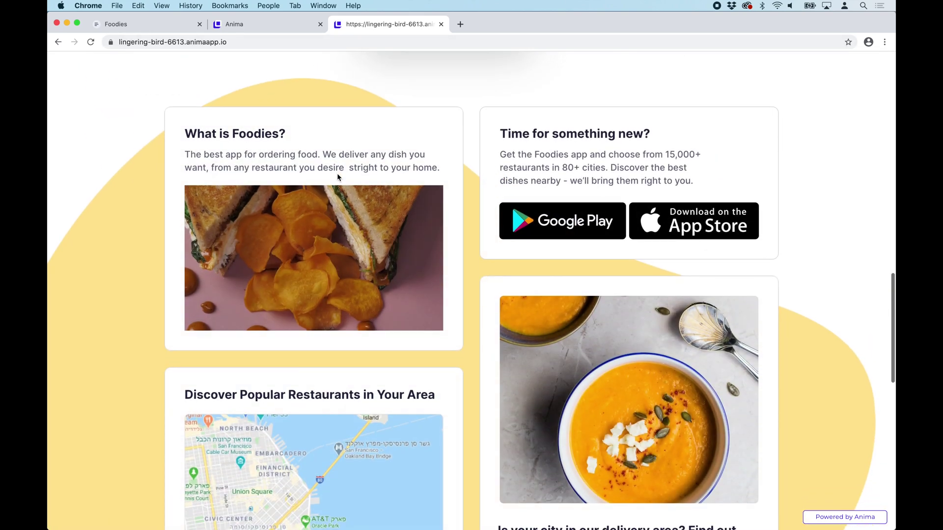
key(super+r)
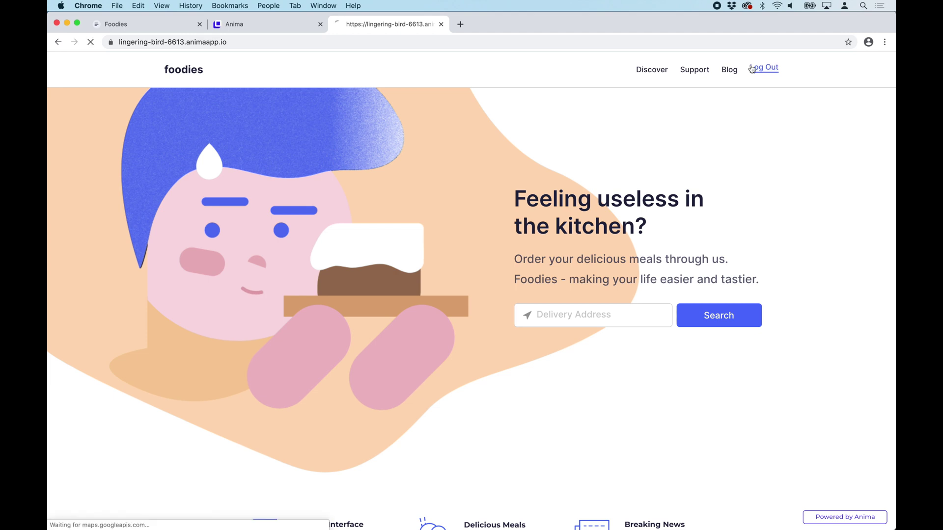
click(751, 69)
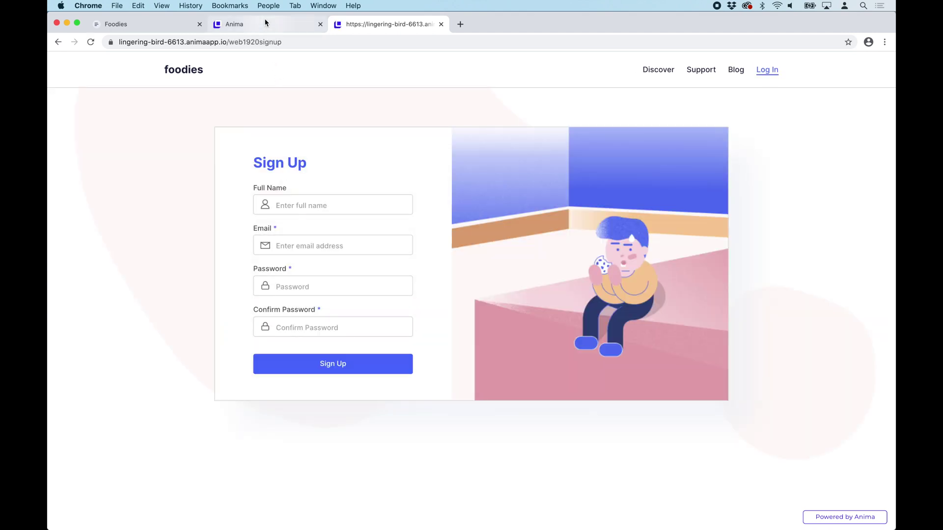
key(super+w)
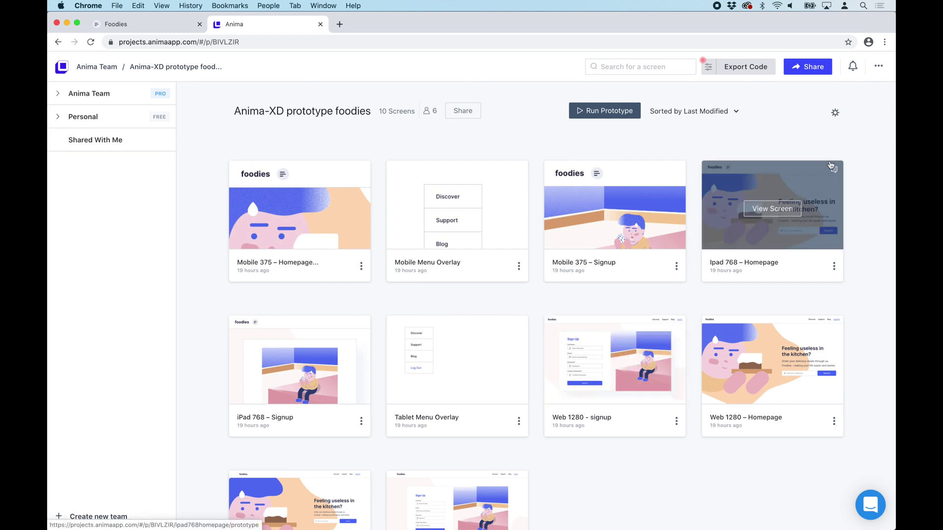
Open project settings on the Website tab and inspect the subdomain, title and description fields
click(835, 117)
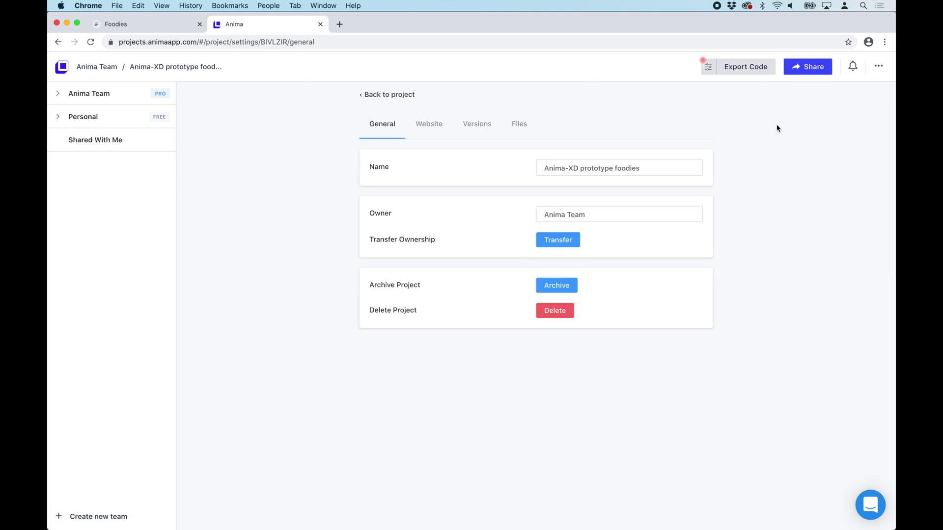
click(424, 129)
scroll(375, 209, down, 2)
scroll(374, 209, down, 10)
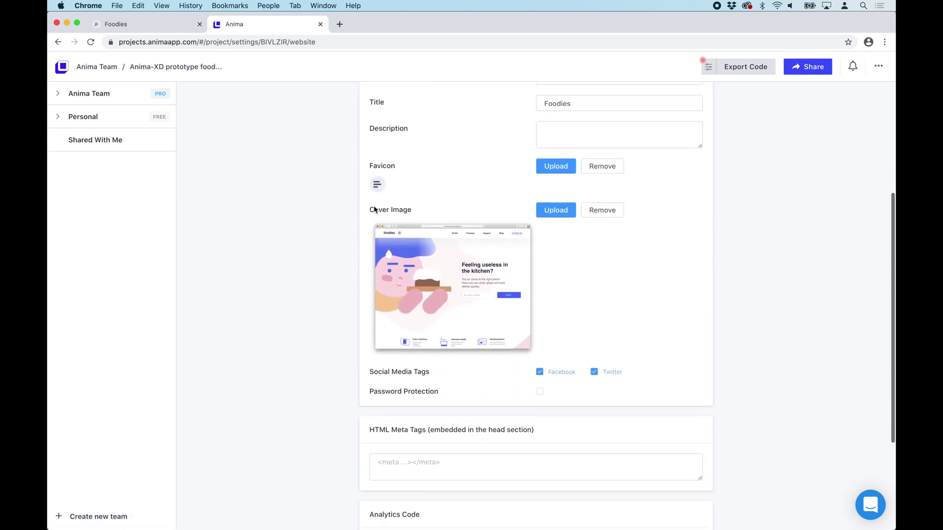
scroll(374, 209, up, 7)
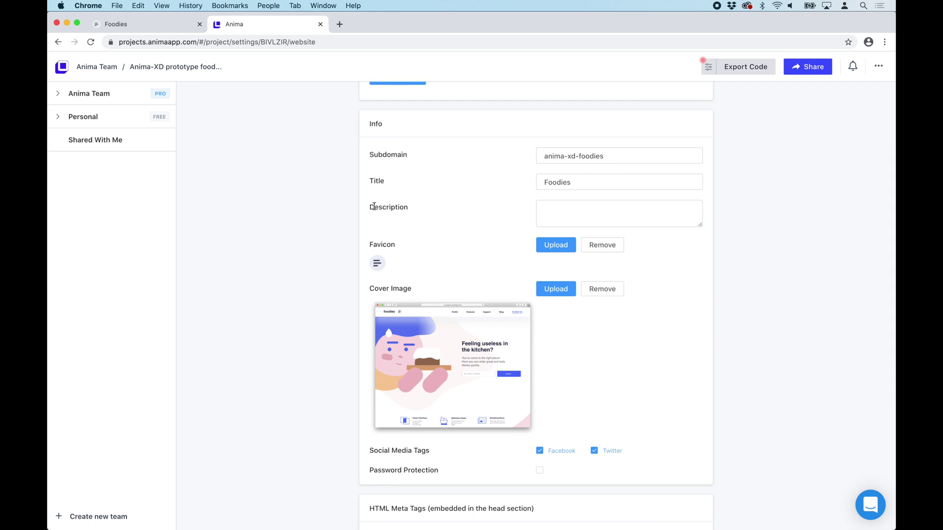
click(619, 156)
click(593, 180)
click(547, 204)
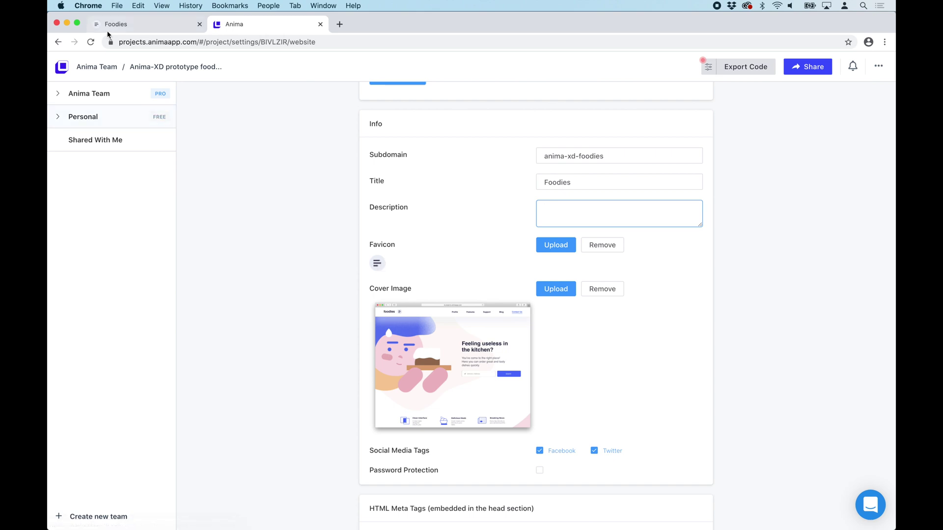
Review the remaining website settings and version history, then return to Website
scroll(447, 240, down, 3)
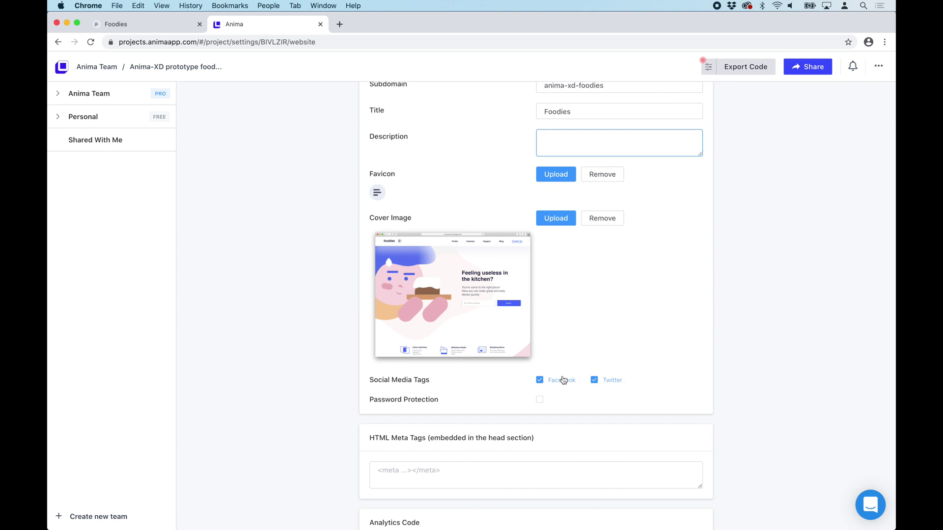
scroll(563, 379, down, 5)
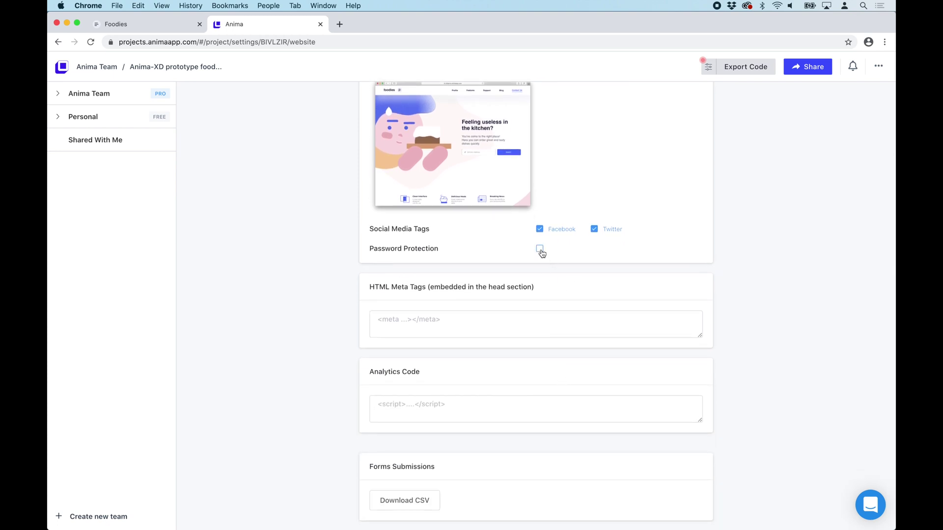
scroll(540, 252, down, 1)
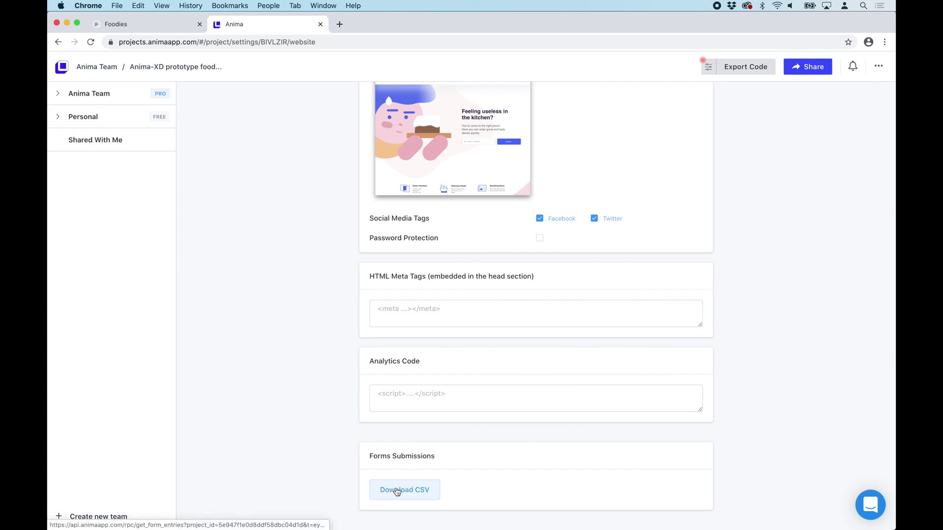
scroll(398, 492, up, 10)
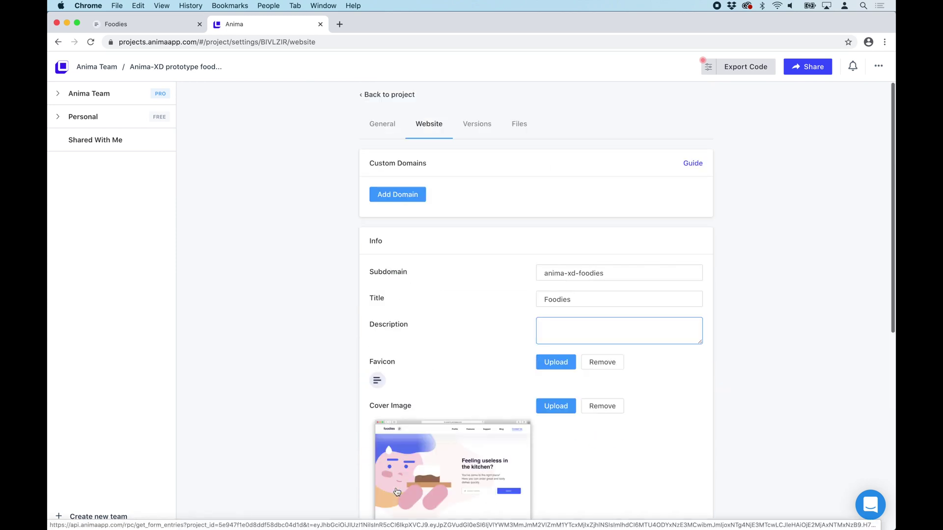
click(483, 133)
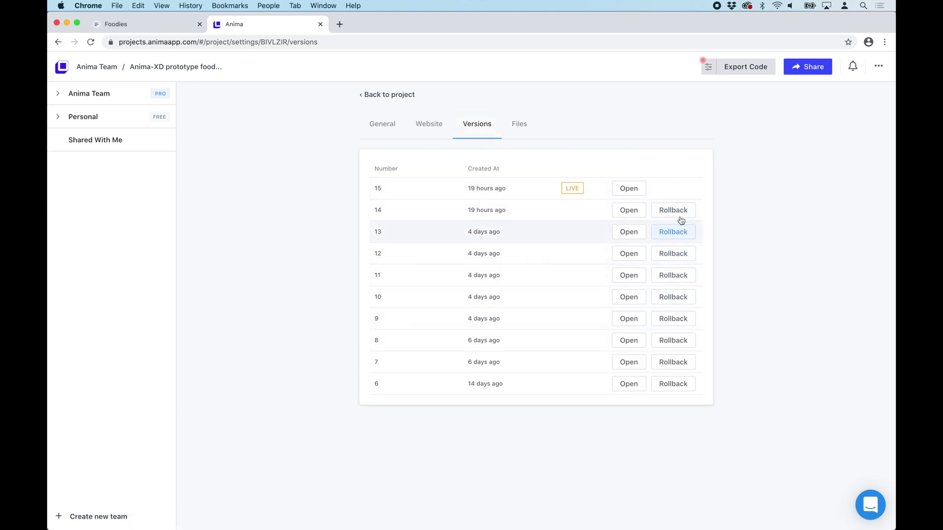
click(430, 132)
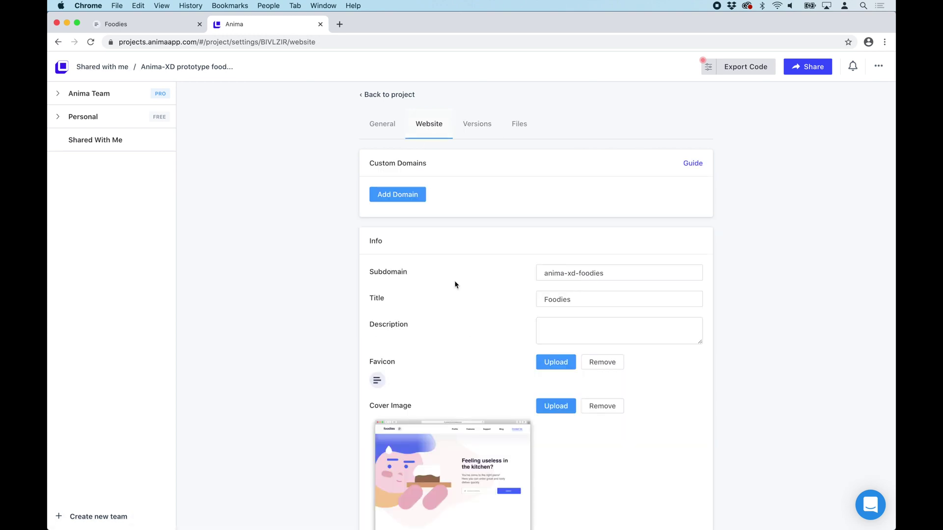
Add foodiesdomain.com as a custom domain
click(401, 195)
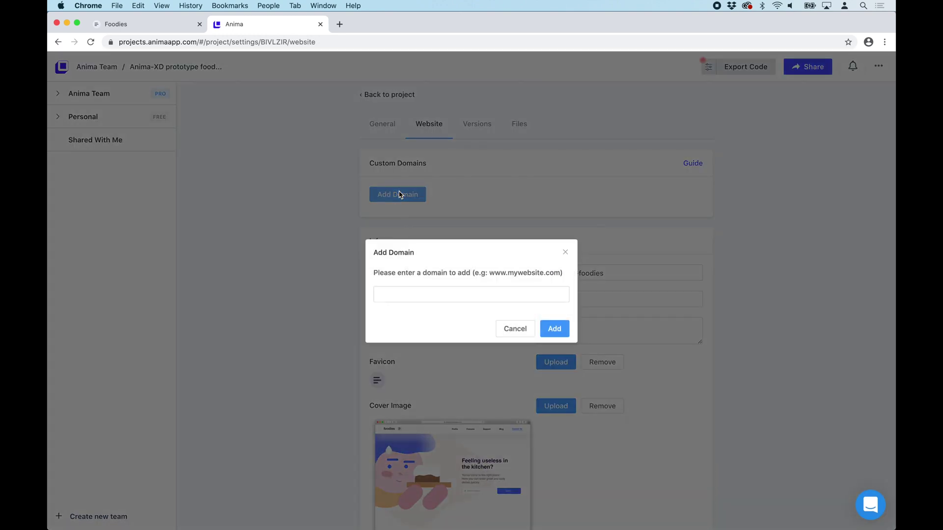
text(foodiesdomain.com)
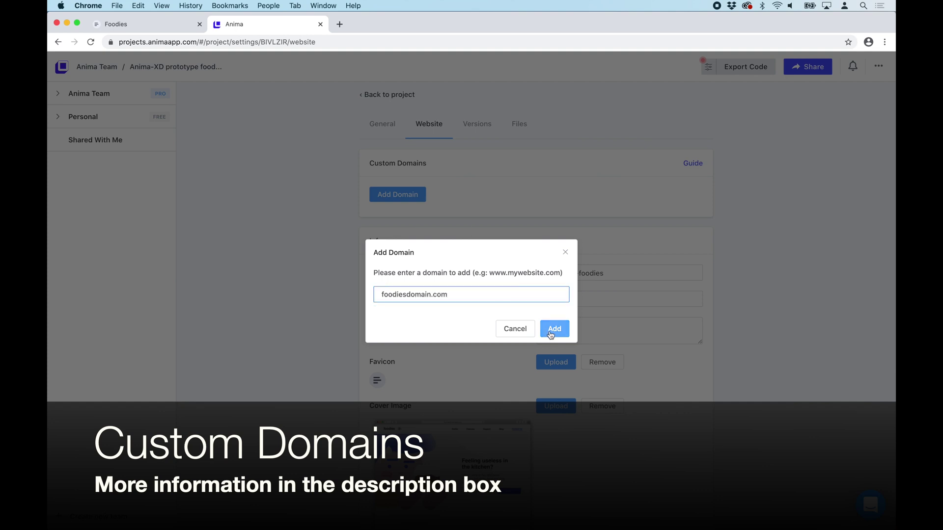
click(550, 334)
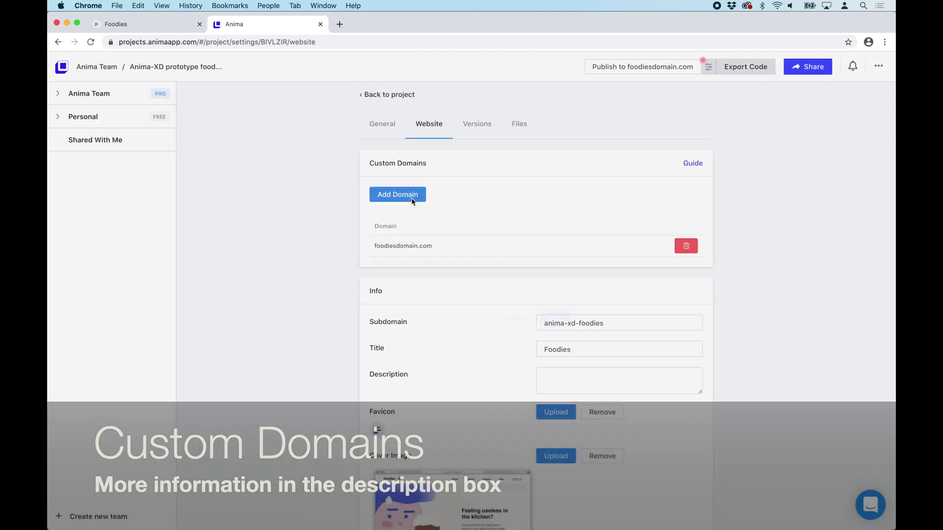
click(412, 199)
text(www.)
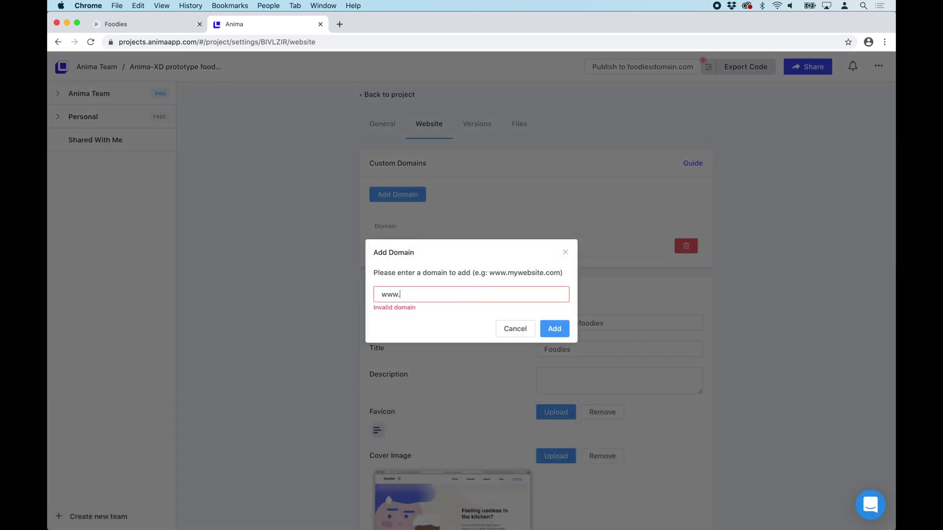
text(foodiesdomain.com)
click(552, 334)
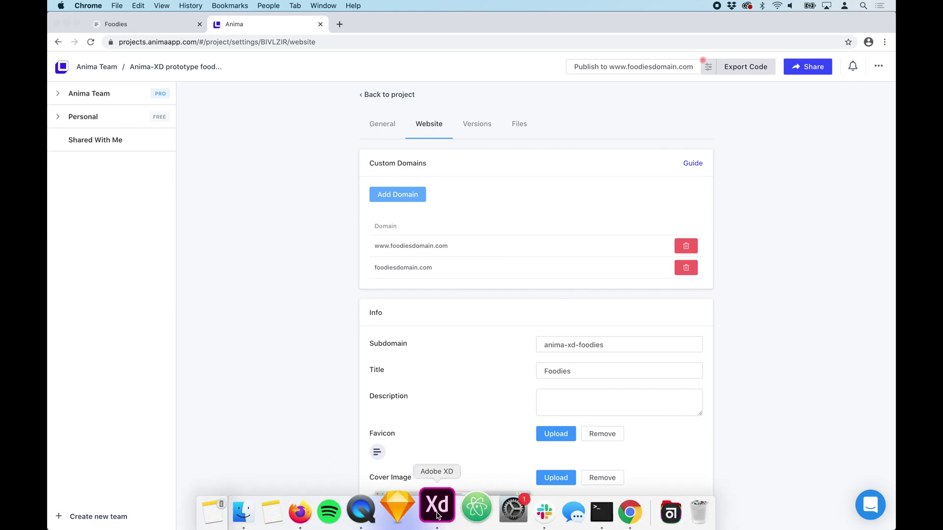
click(436, 505)
Dismiss XD's prototype-ready message, deselect the artboard, and bring the Anima project page forward
click(510, 235)
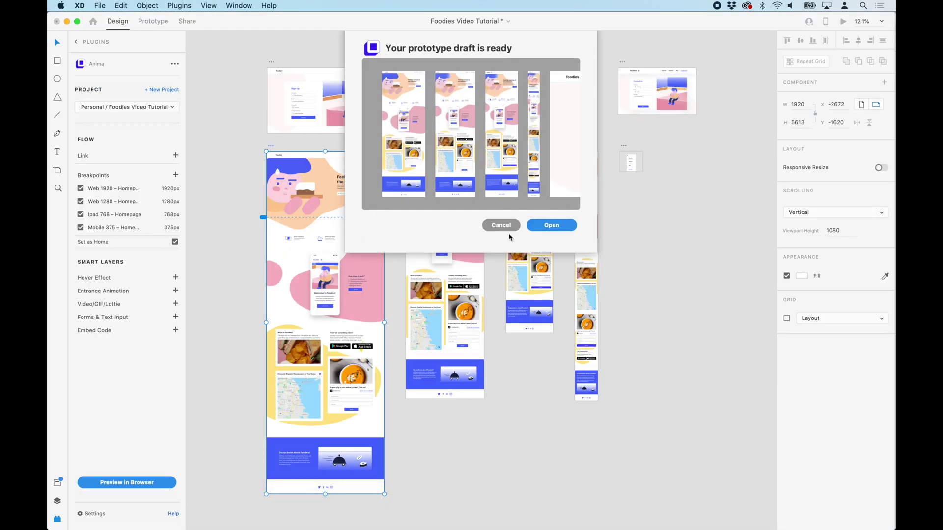
click(587, 475)
click(607, 511)
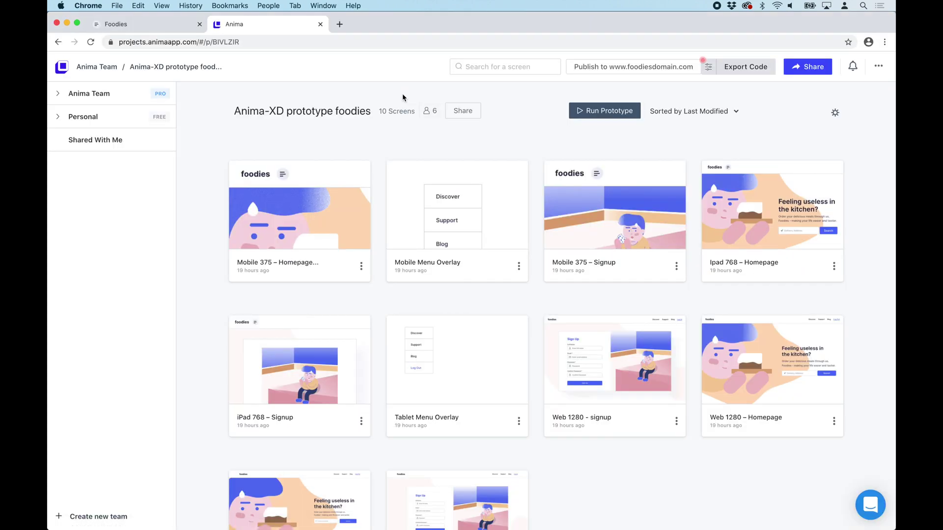